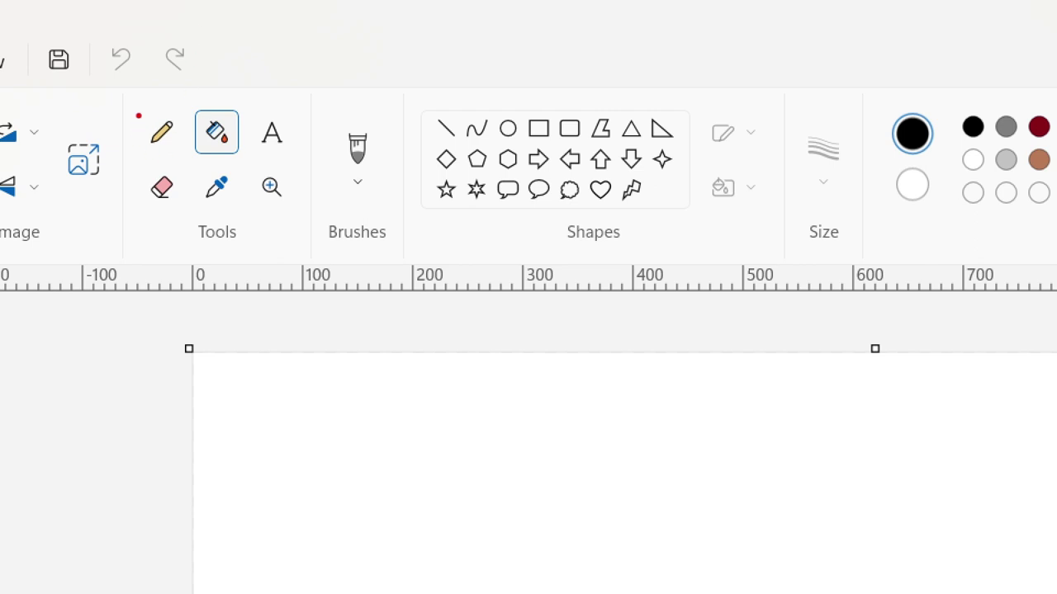
- With the Pencil, draw two roughly horizontal black lines in the canvas's upper-left area and a thin red line beneath them
mouse_move(138, 116)
mouse_down()
mouse_move(155, 131)
mouse_move(199, 76)
mouse_up()
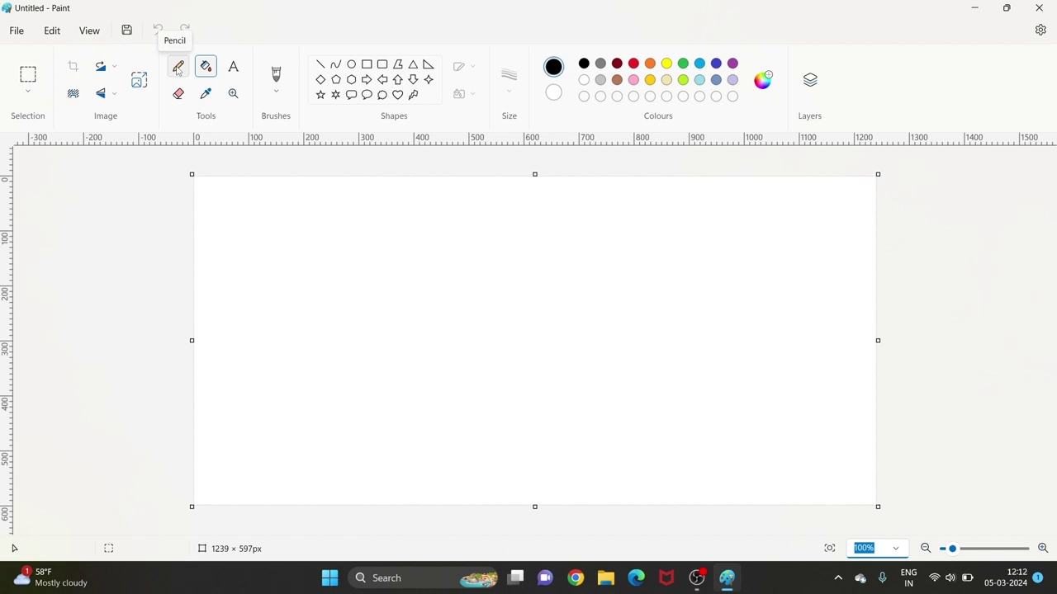
click(178, 71)
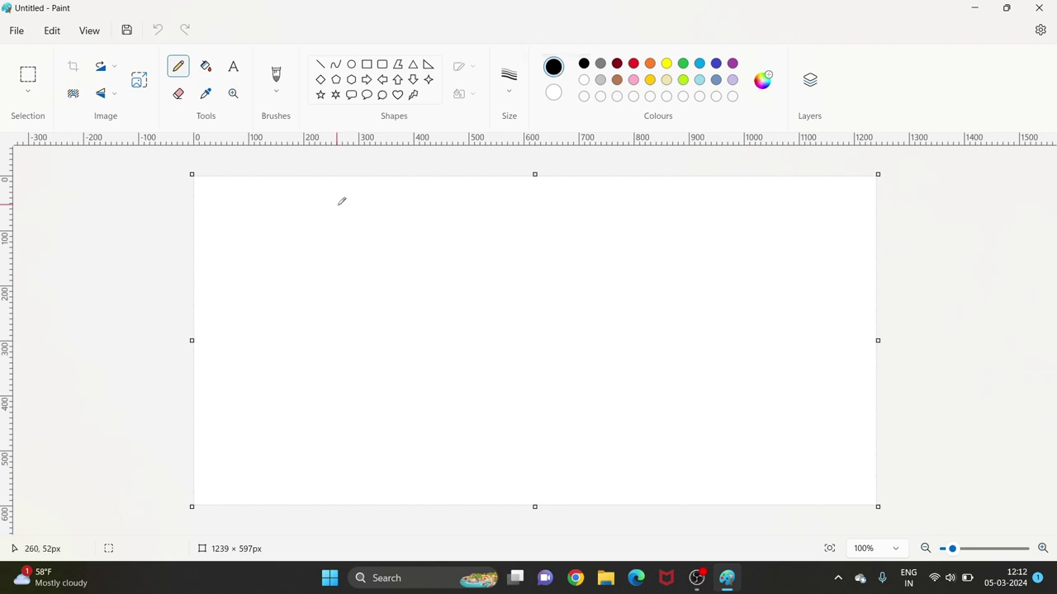
drag(288, 232, 560, 229)
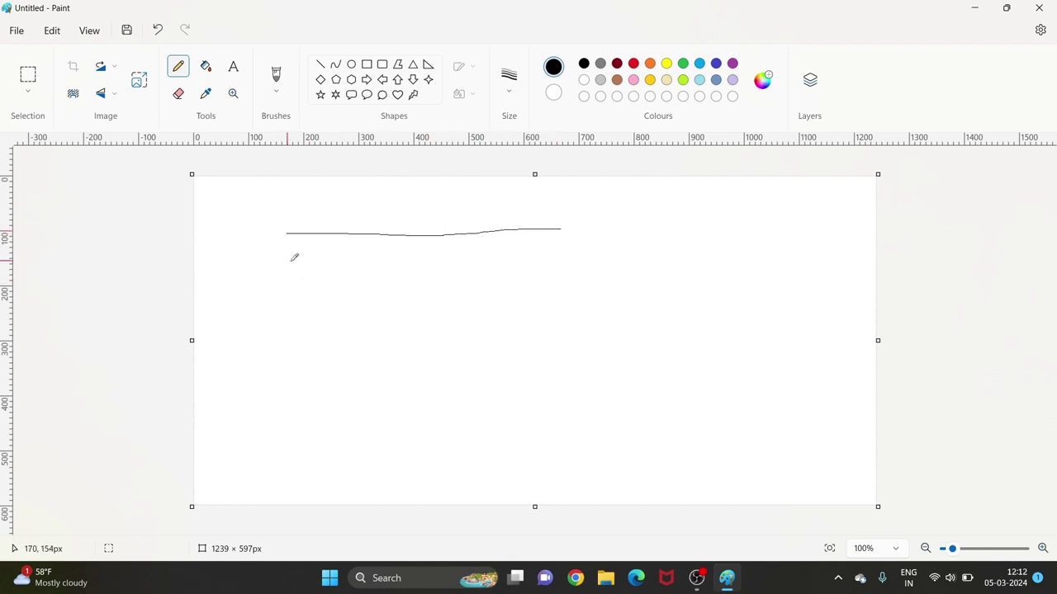
drag(291, 261, 566, 263)
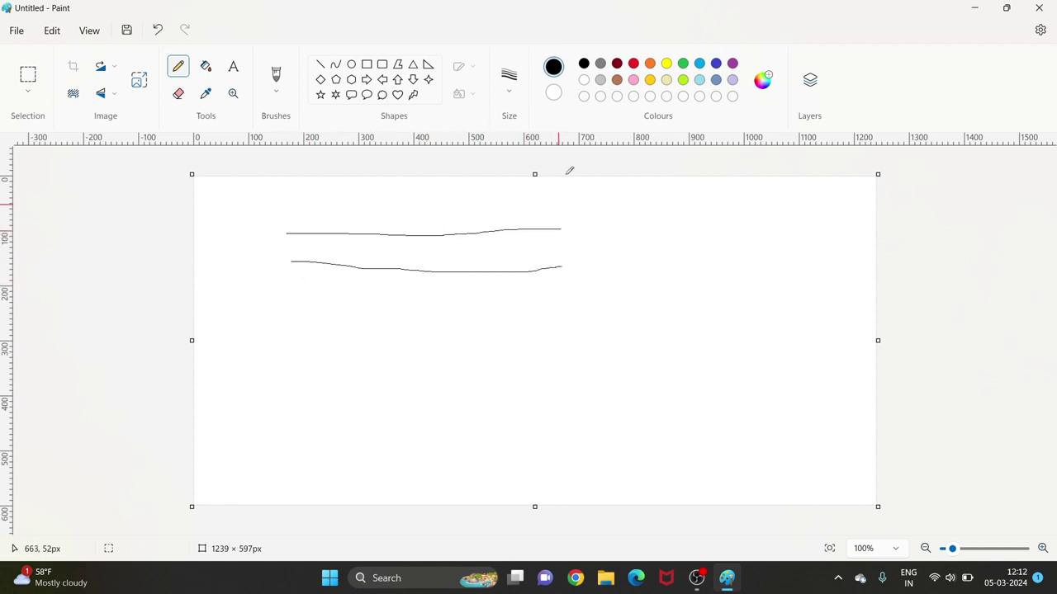
click(633, 65)
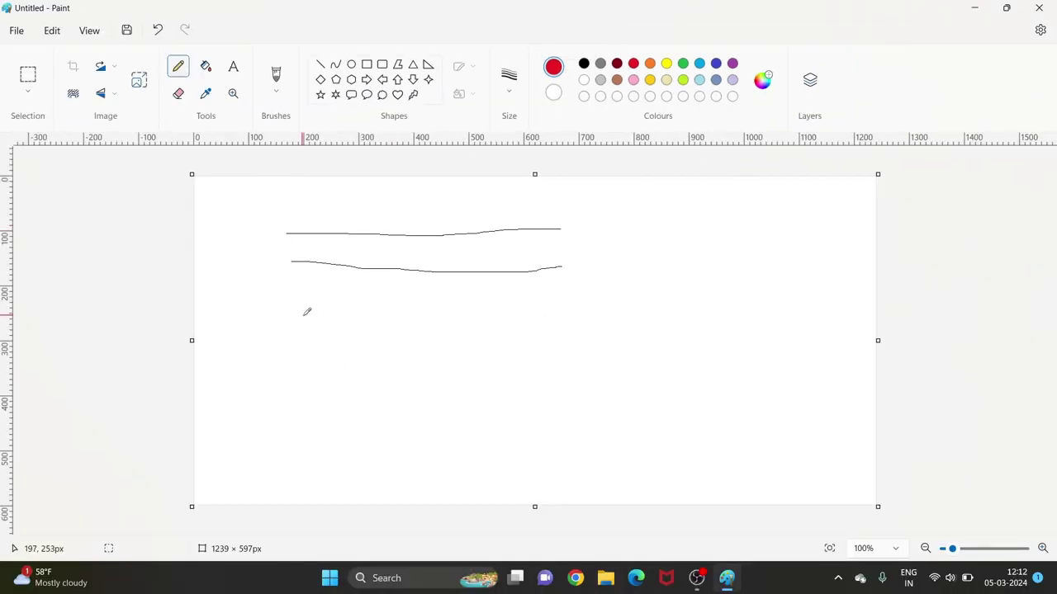
drag(302, 315, 619, 308)
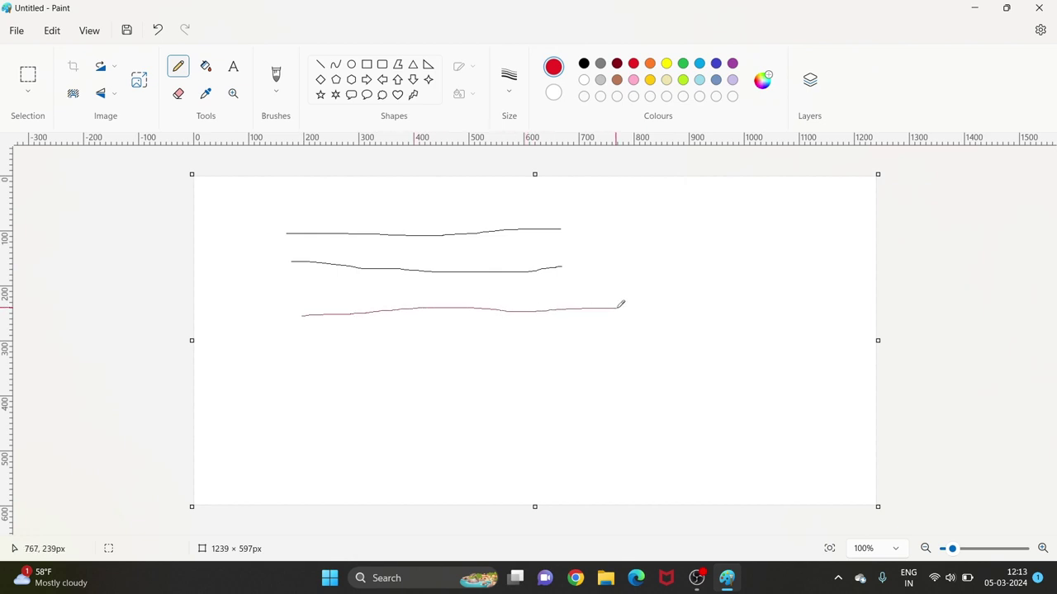
- Set the pencil thickness to 3px and draw two thicker red lines below the thin red one
click(510, 93)
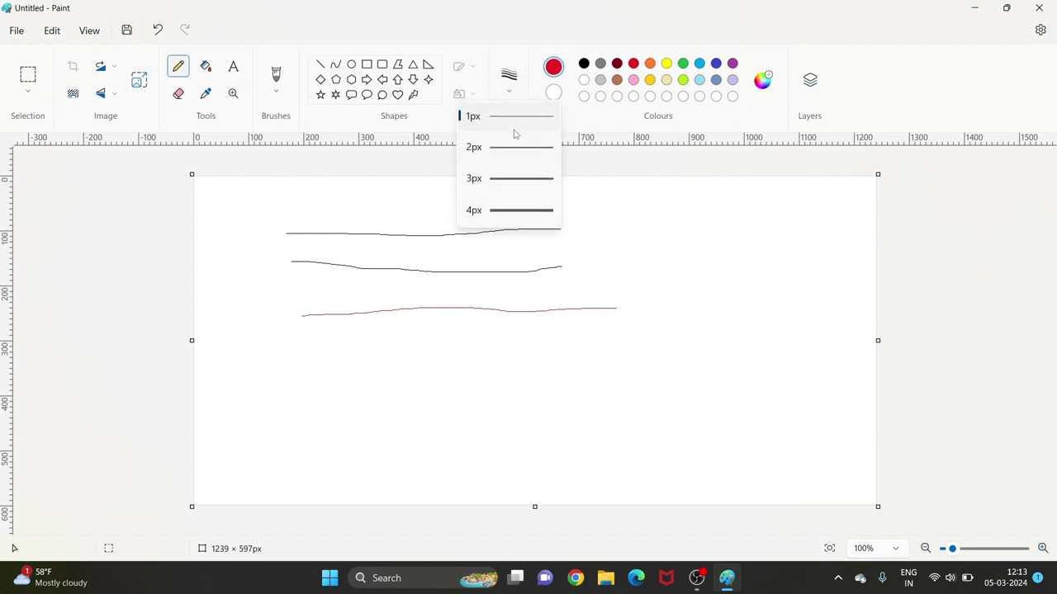
click(514, 179)
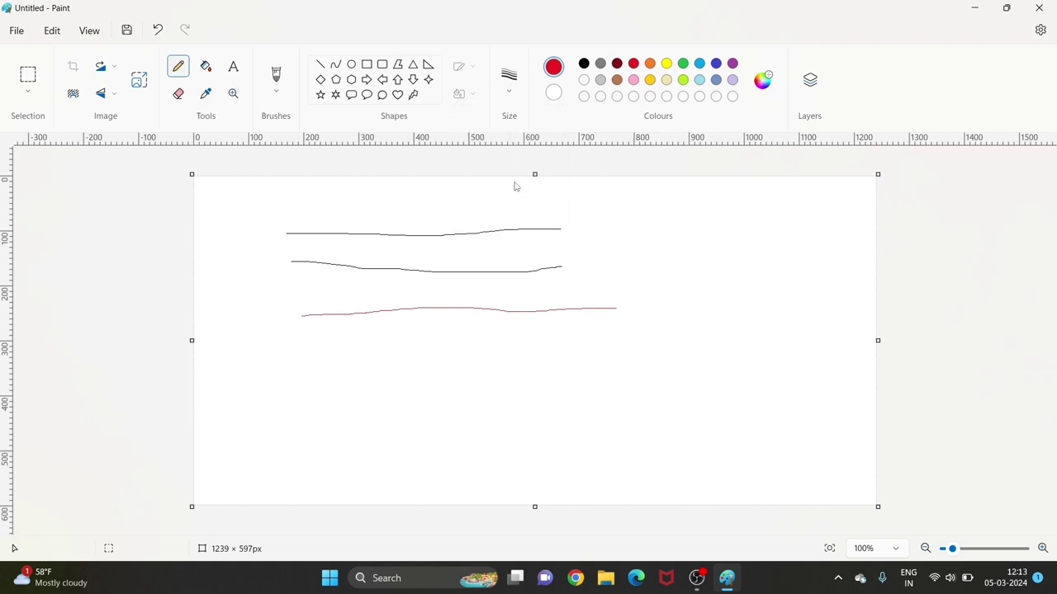
click(316, 366)
drag(316, 366, 612, 361)
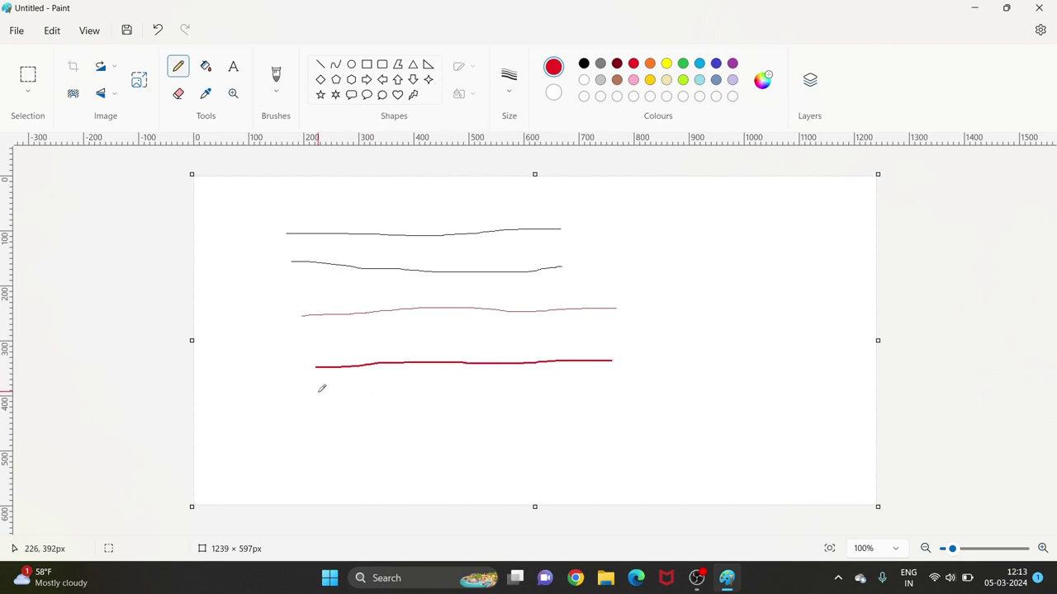
drag(315, 393, 568, 386)
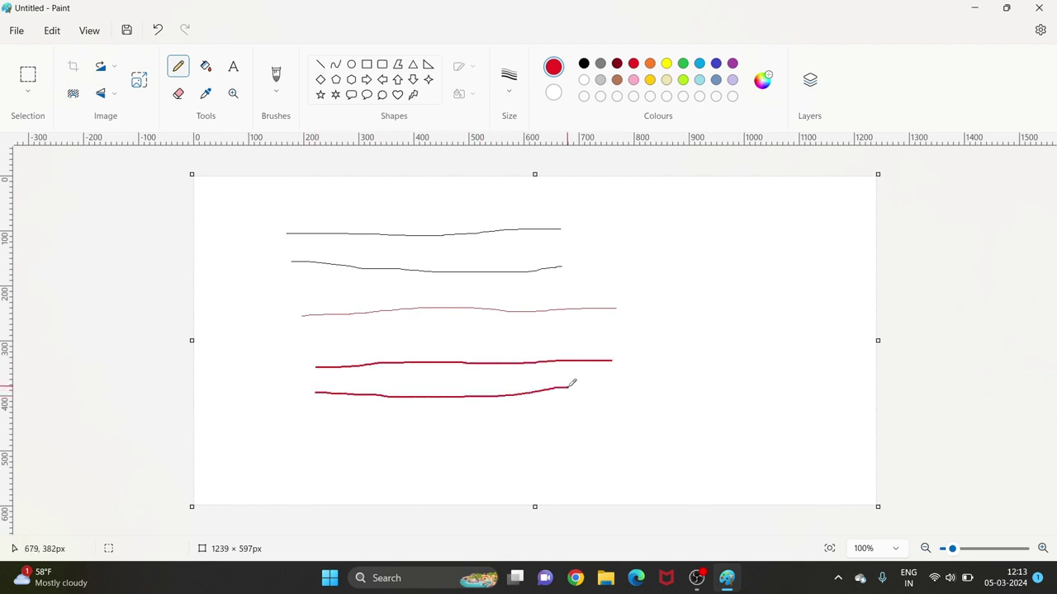
- Draw five yellow pencil lines: one above the black lines and four spaced down the right side of the canvas
click(667, 64)
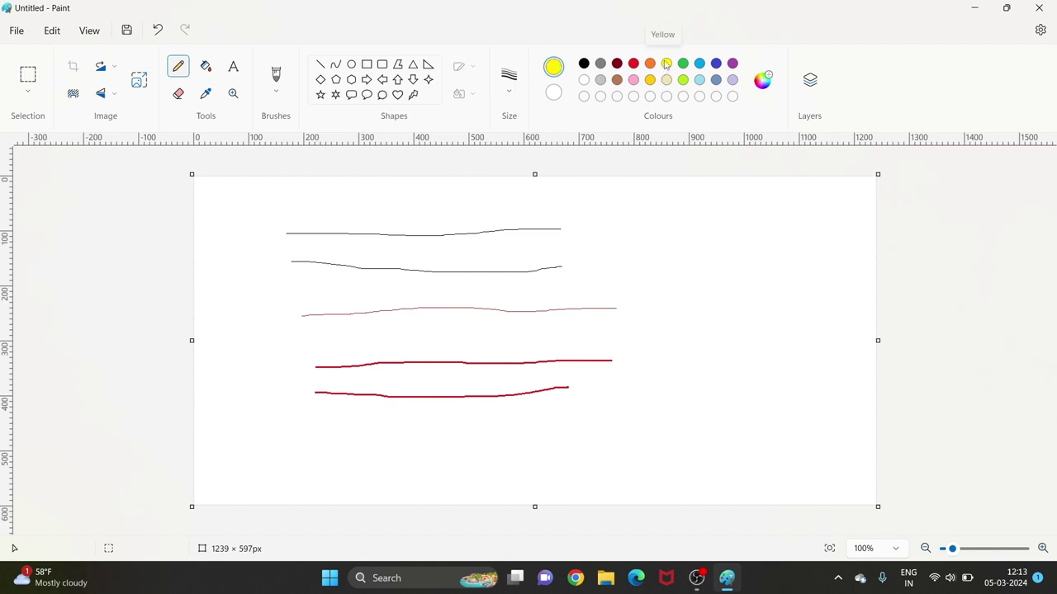
drag(287, 204, 518, 201)
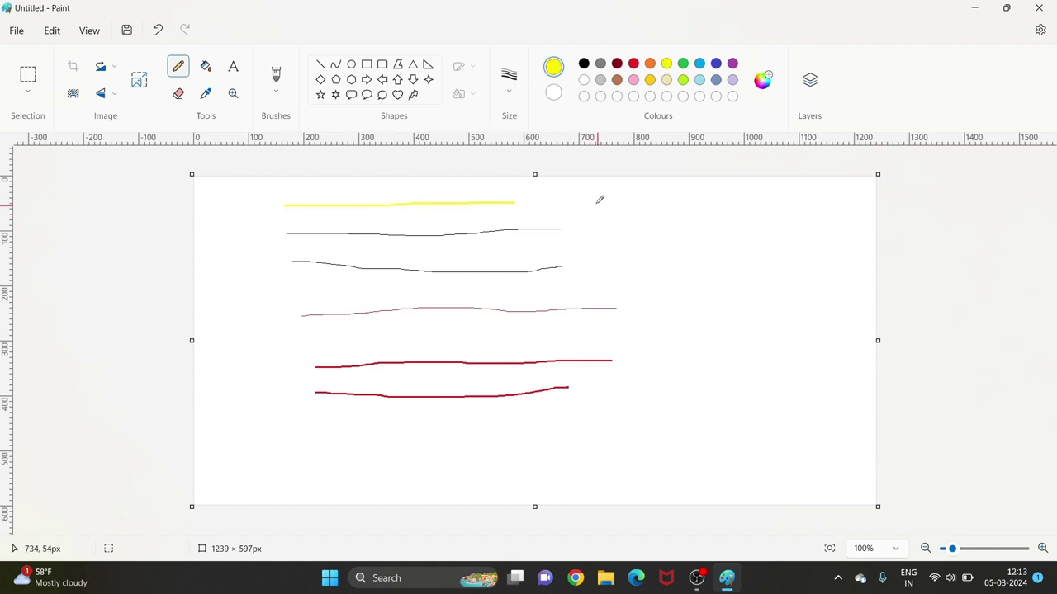
drag(583, 198, 818, 187)
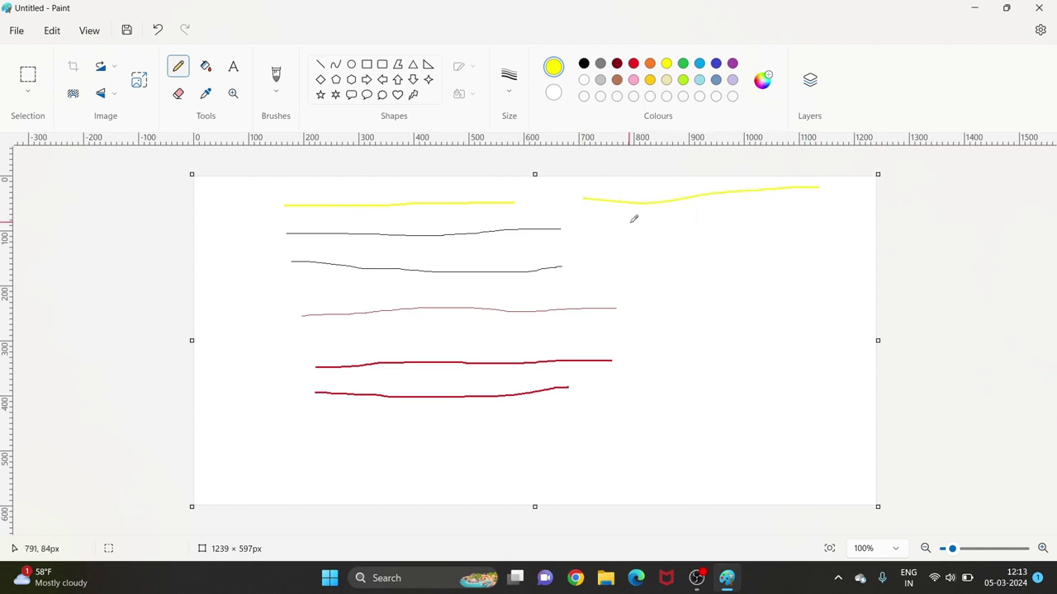
mouse_move(629, 223)
mouse_down()
mouse_move(691, 242)
mouse_move(826, 228)
mouse_up()
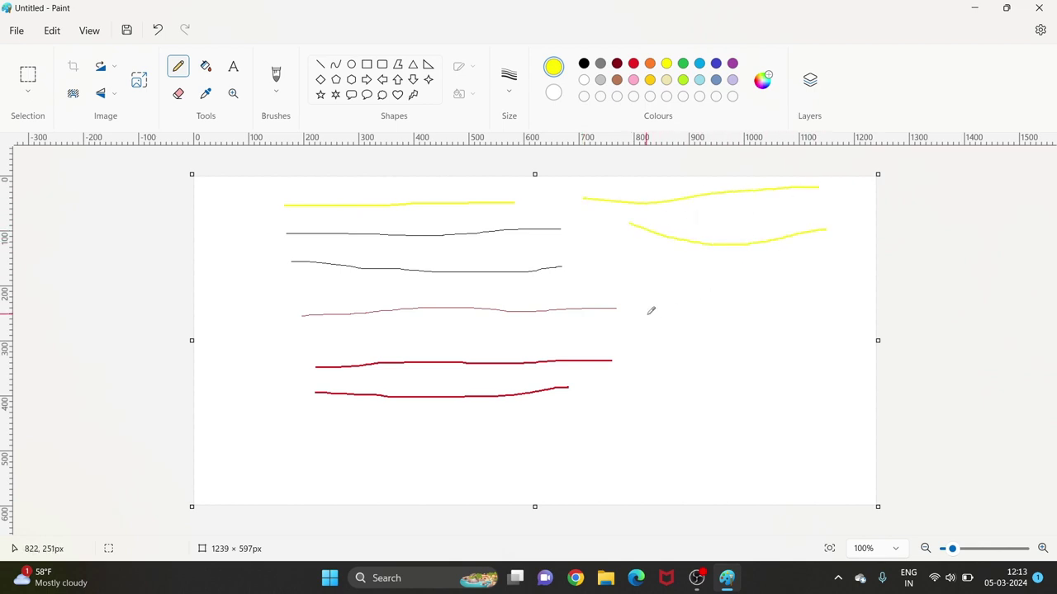
drag(646, 315, 825, 303)
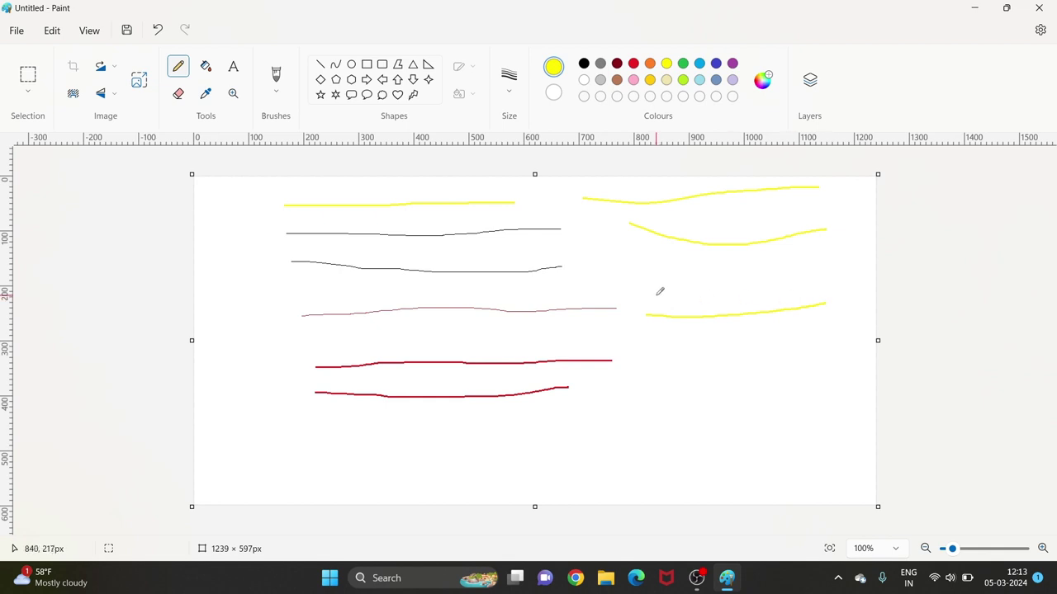
drag(654, 275, 823, 266)
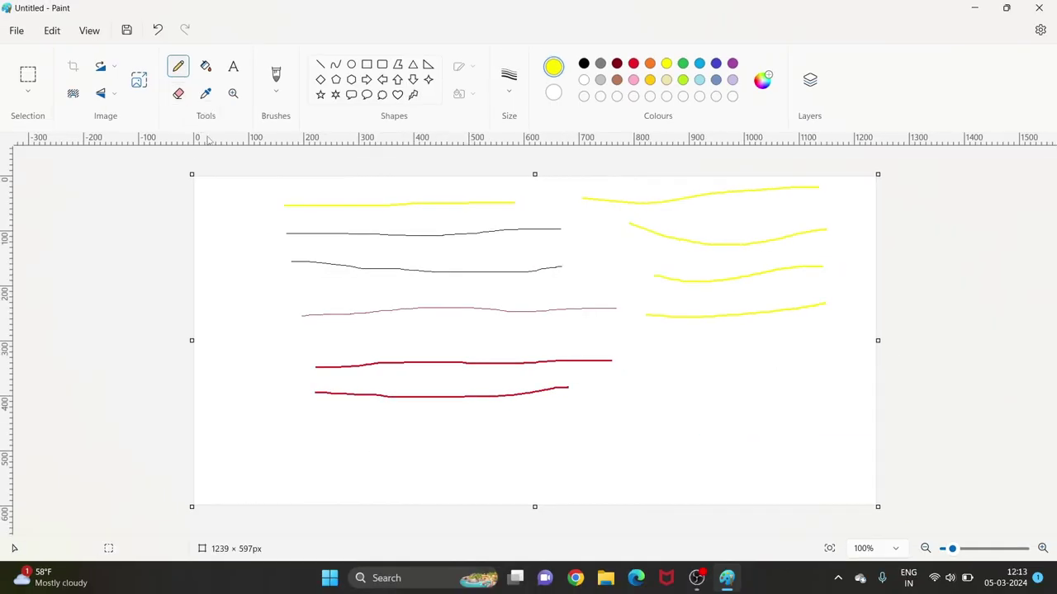
- Erase most of the upper-left yellow line and the two black lines with the Eraser
click(178, 94)
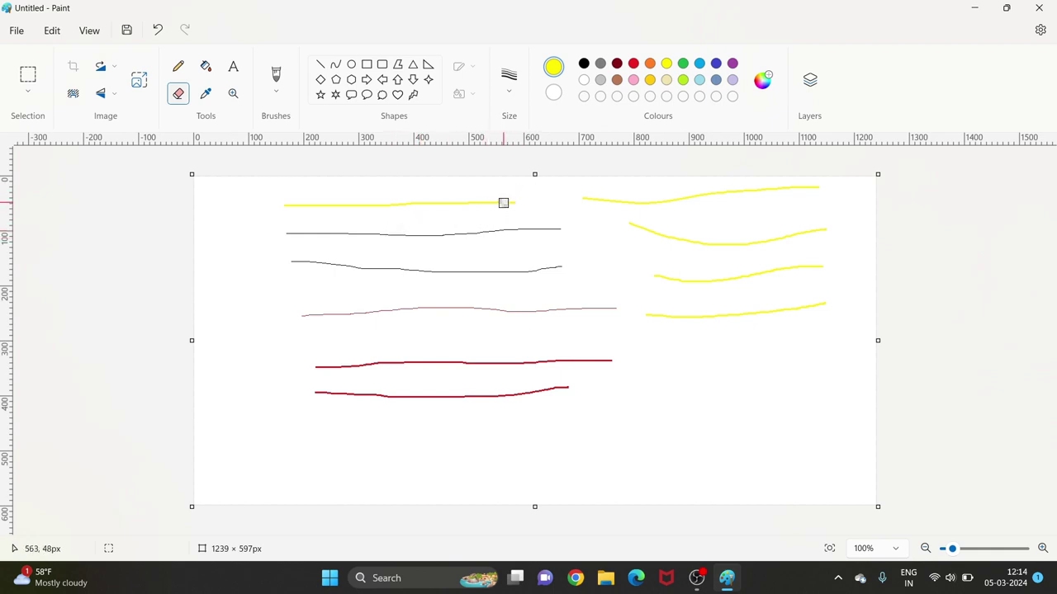
mouse_move(510, 203)
mouse_down()
mouse_move(318, 212)
mouse_move(274, 203)
mouse_move(402, 204)
mouse_move(290, 204)
mouse_move(299, 222)
mouse_move(288, 236)
mouse_move(586, 238)
mouse_move(586, 228)
mouse_move(372, 237)
mouse_move(311, 266)
mouse_move(289, 260)
mouse_move(553, 267)
mouse_move(354, 271)
mouse_up()
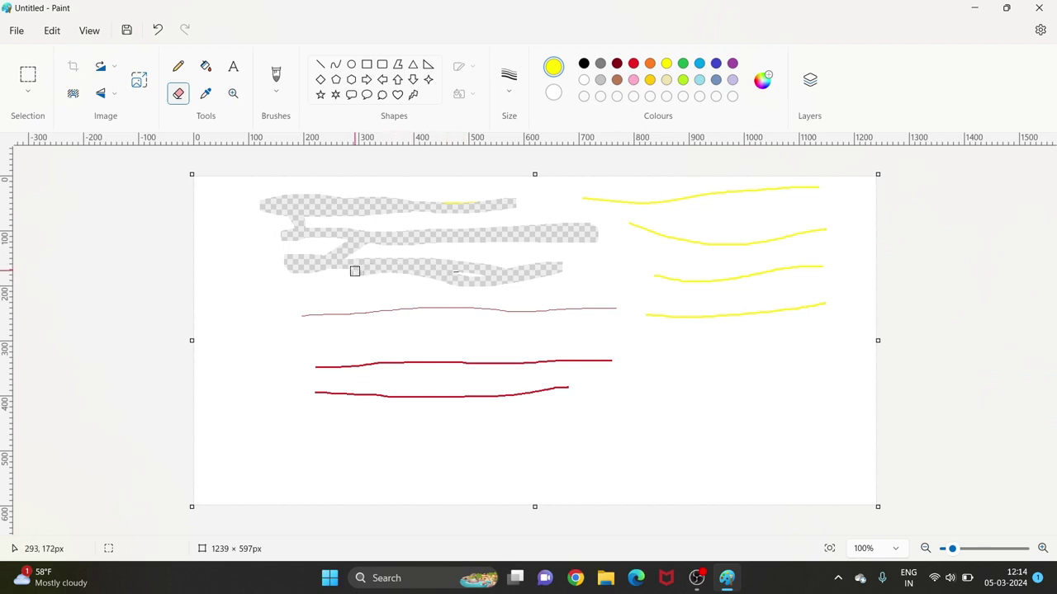
- Enlarge the eraser, shrink it, and enlarge it again to try different eraser sizes
key(ctrl+plus)
key(ctrl+plus)
key(ctrl+plus)
key(ctrl+plus)
key(ctrl+plus)
key(ctrl+minus)
key(ctrl+minus)
key(ctrl+minus)
key(ctrl+minus)
key(ctrl+minus)
key(ctrl+minus)
key(ctrl+minus)
key(ctrl+plus)
key(ctrl+plus)
key(ctrl+plus)
key(ctrl+plus)
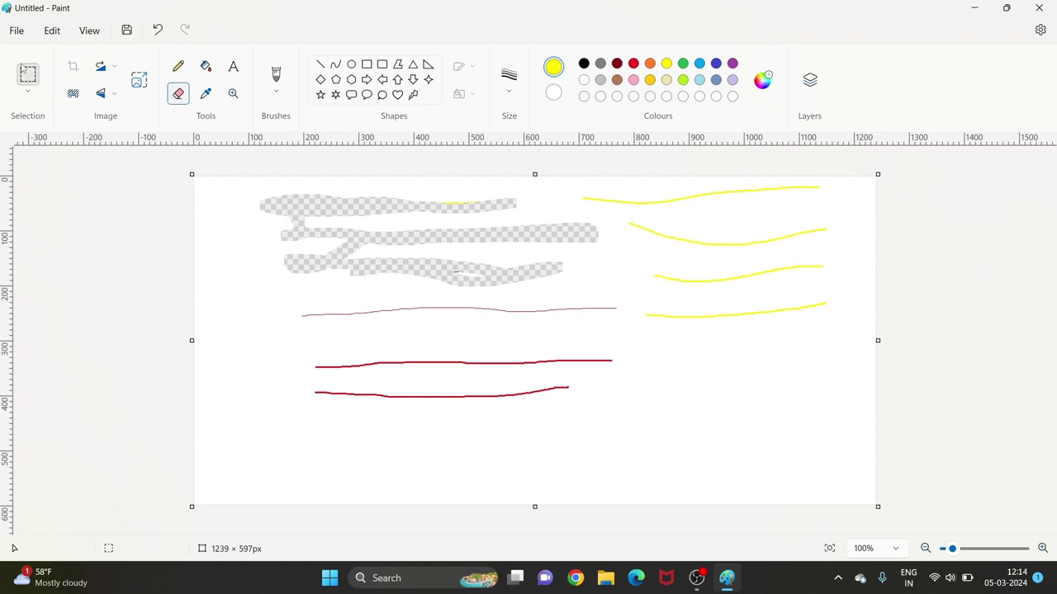
- Start a new blank canvas without saving the current drawing
click(16, 32)
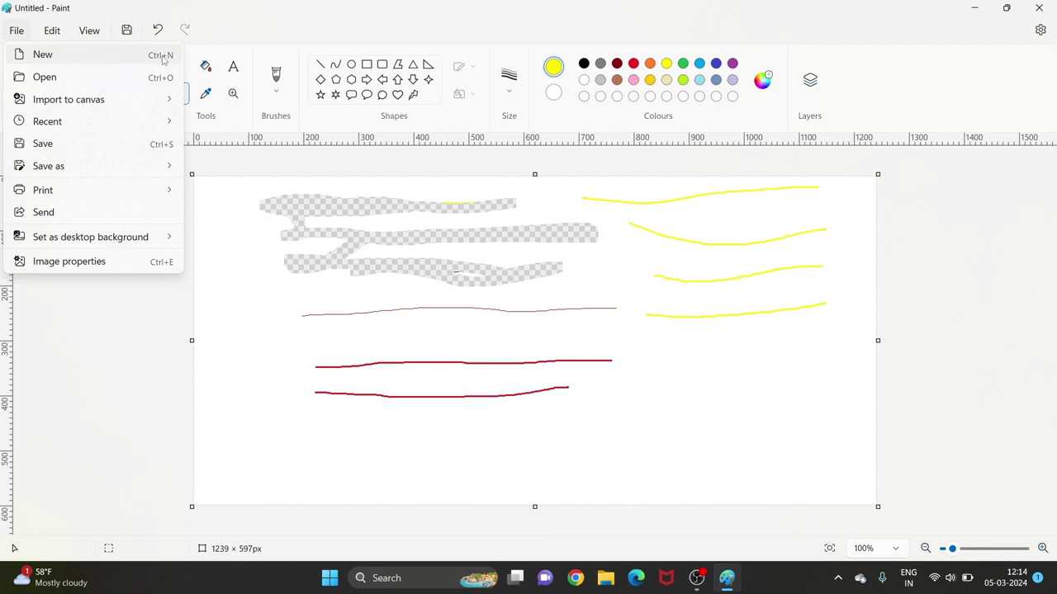
click(66, 56)
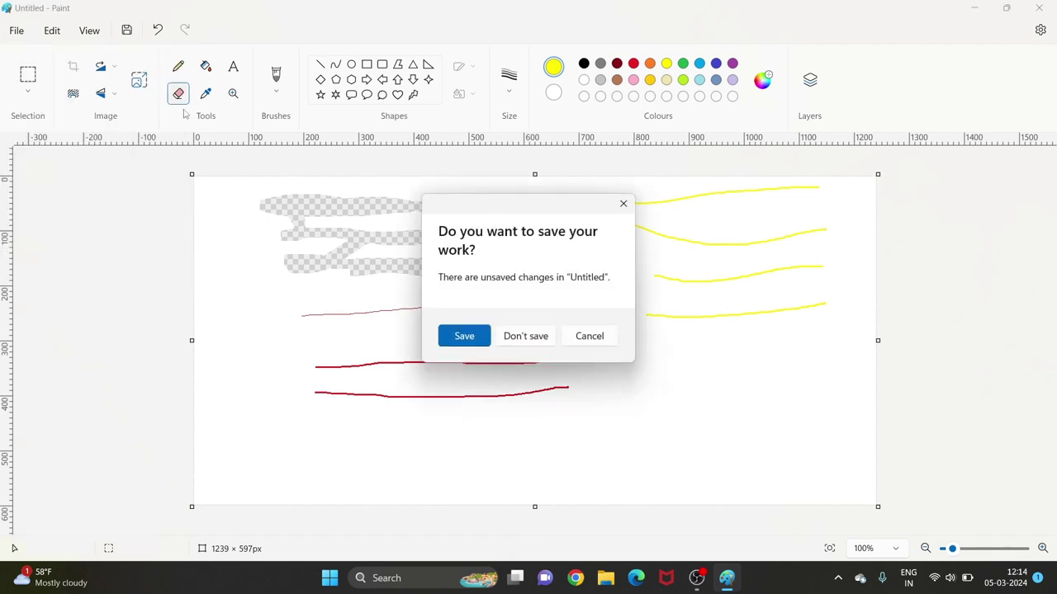
click(531, 339)
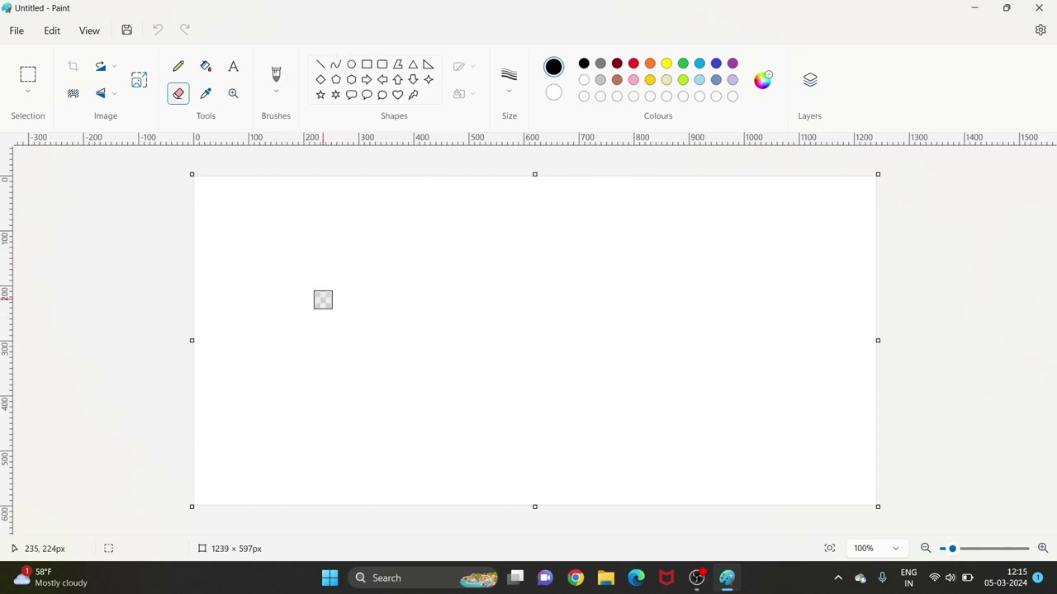
- Fill the entire blank canvas with Gold using the Fill tool
click(206, 69)
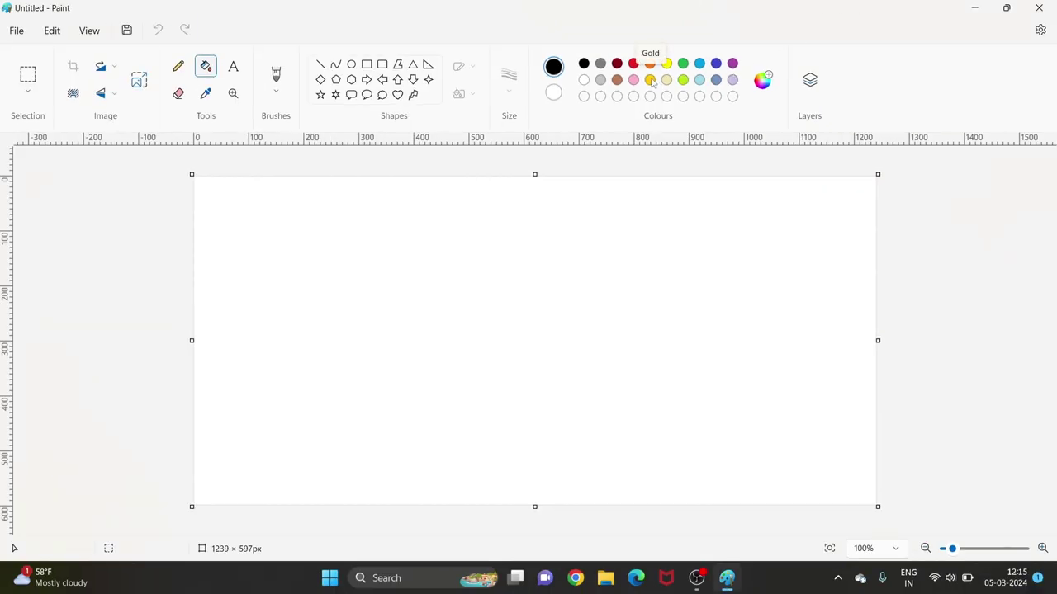
click(651, 80)
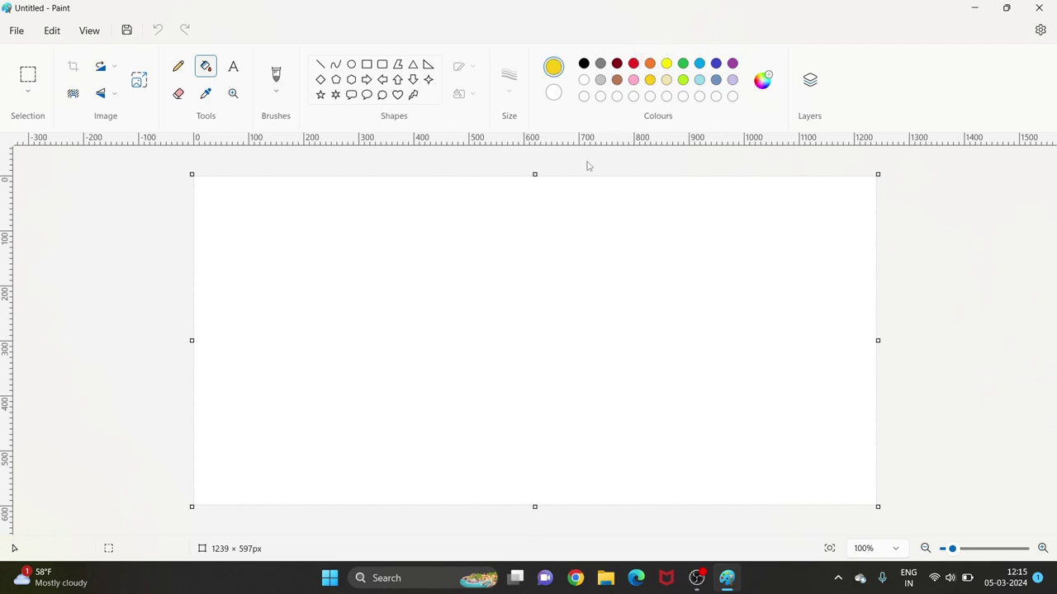
click(545, 236)
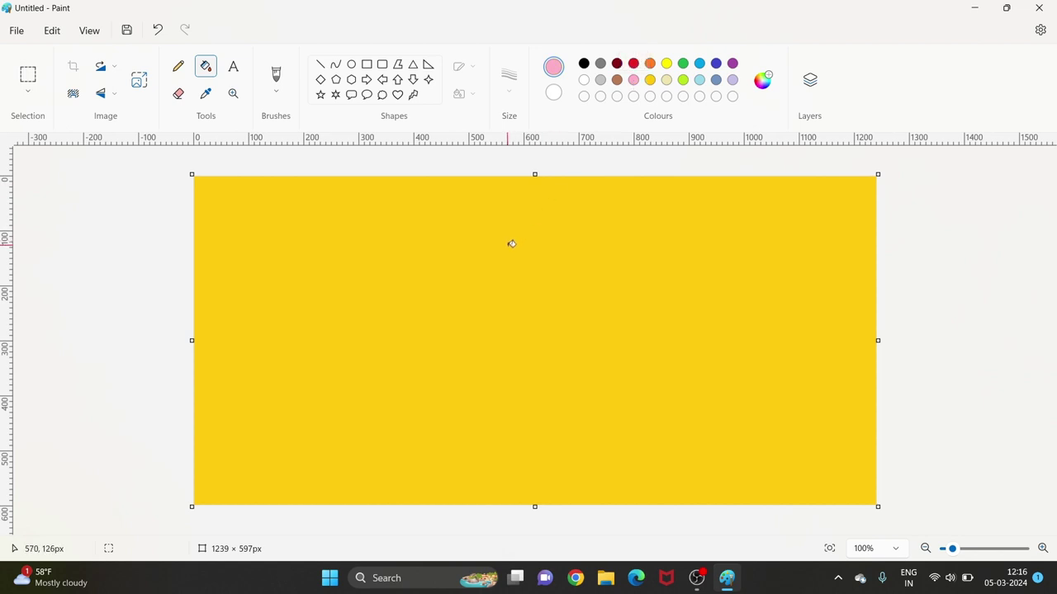
- Refill the whole canvas with lime, and replace that fill with green
click(683, 82)
click(553, 262)
click(682, 65)
click(536, 274)
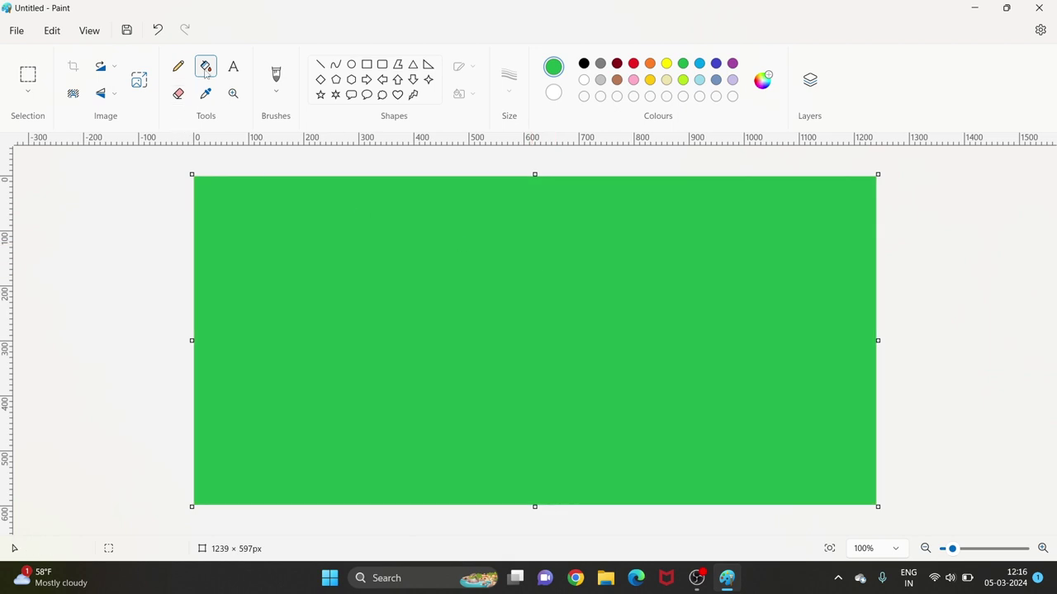